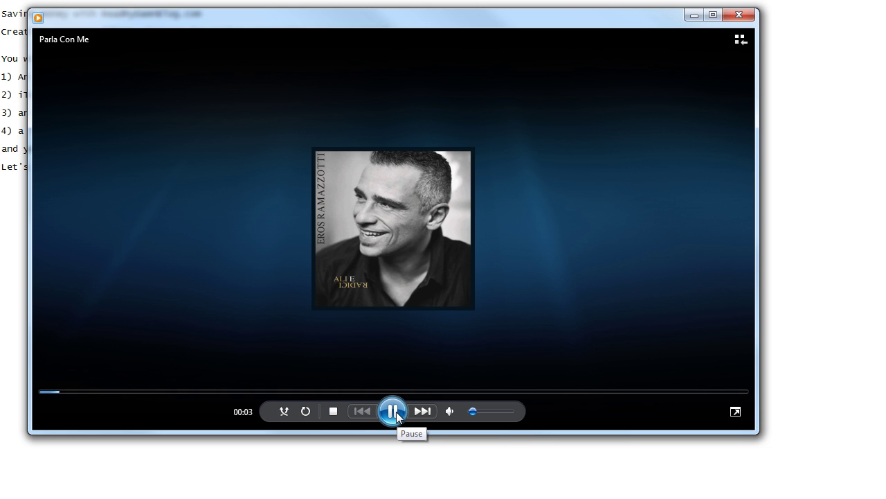
Preview Parla Con Me from about 0:15 and pause it near the one-minute mark.
click(396, 413)
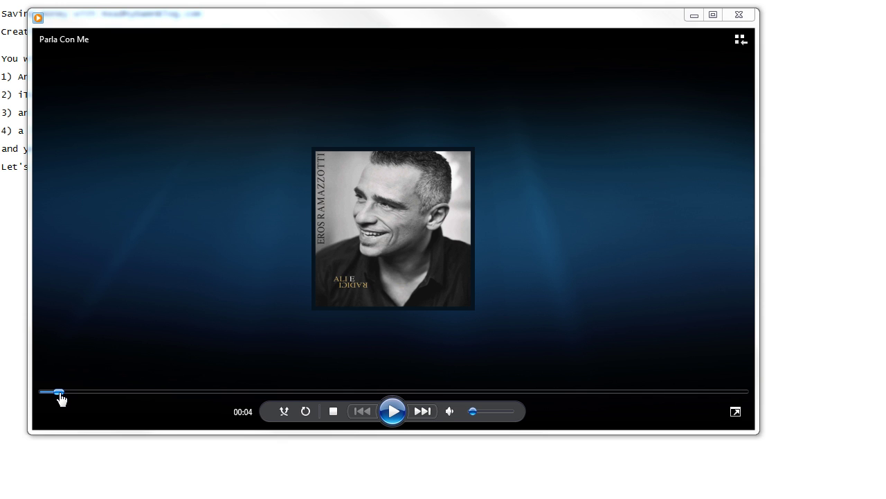
drag(60, 396, 199, 399)
click(394, 416)
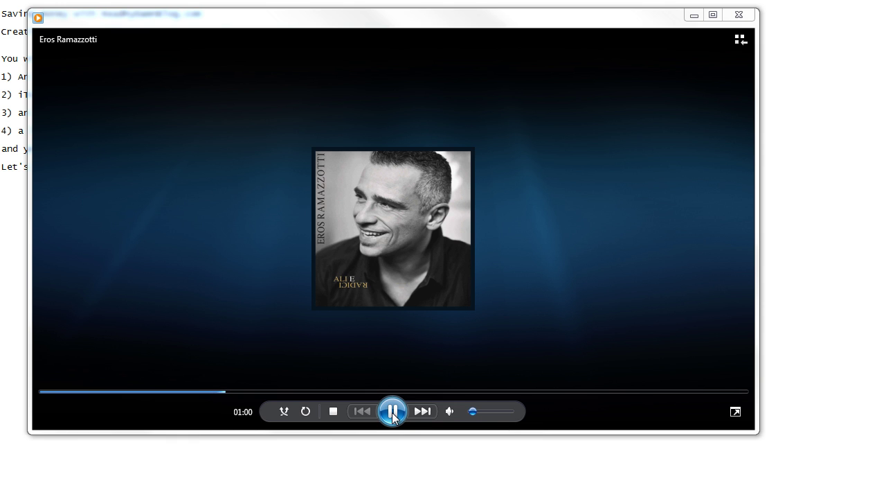
click(392, 412)
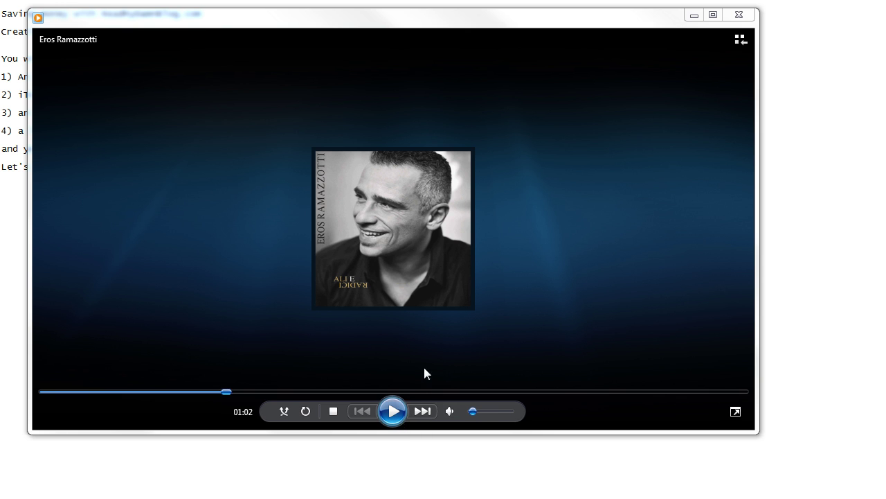
Close Media Player, drop the Parla Con Me mp3 into the iTunes music list, and select it.
click(739, 16)
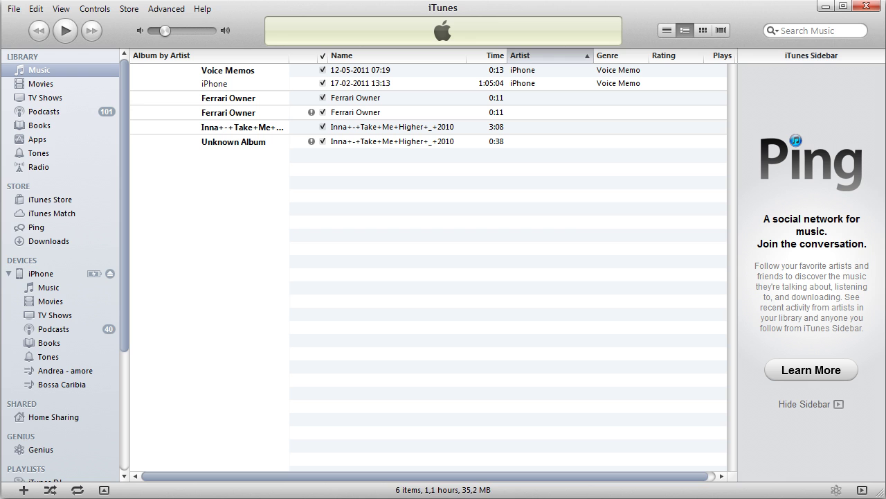
drag(594, 196, 587, 205)
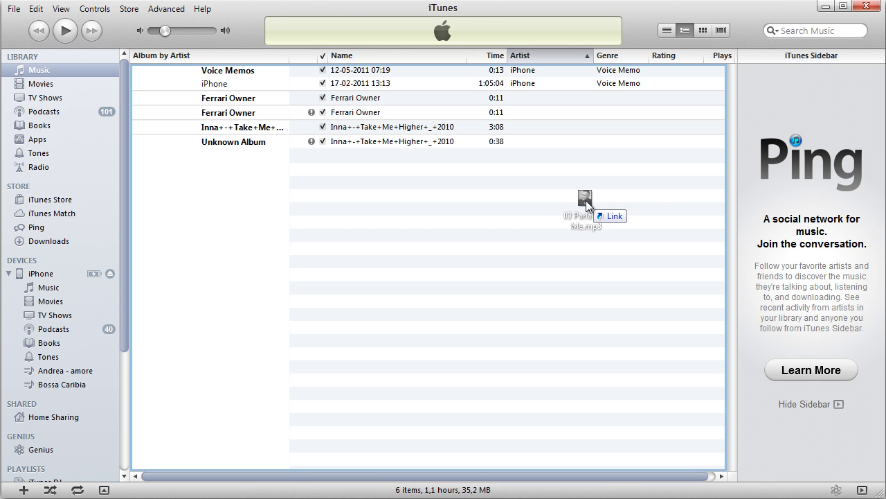
drag(585, 201, 585, 200)
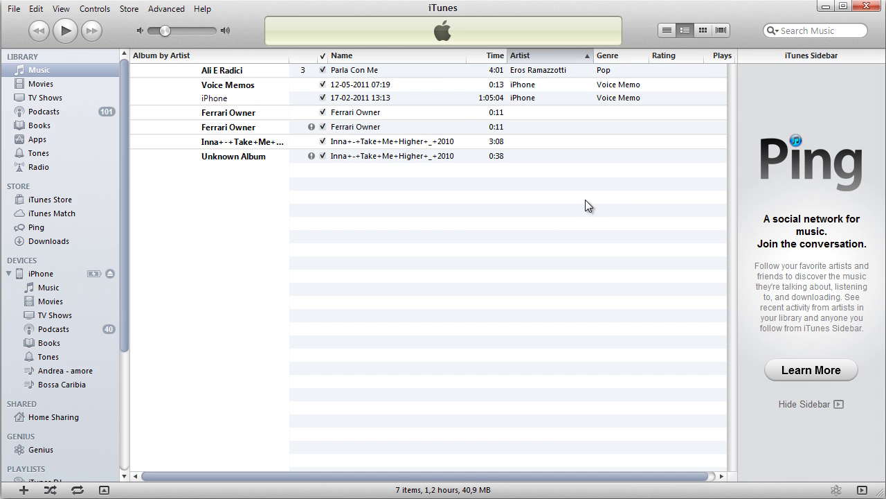
click(430, 71)
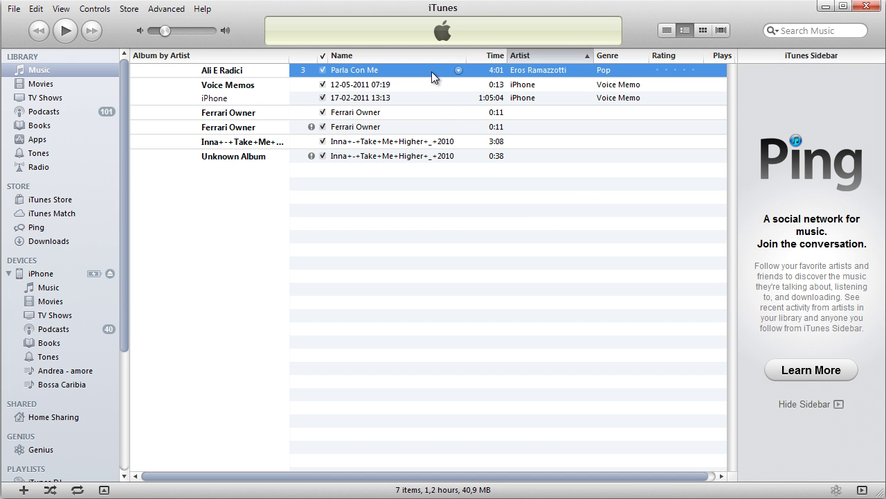
Open Get Info for Parla Con Me and show its Options page with start and stop times.
right_click(378, 71)
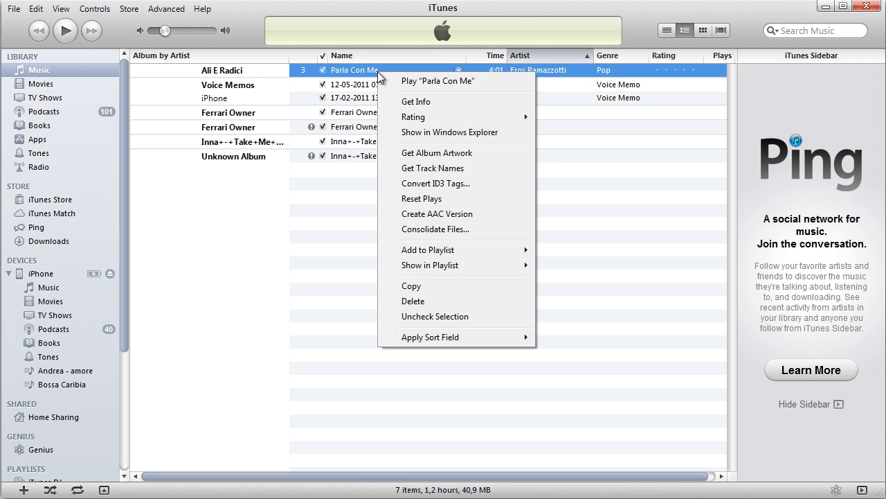
click(460, 111)
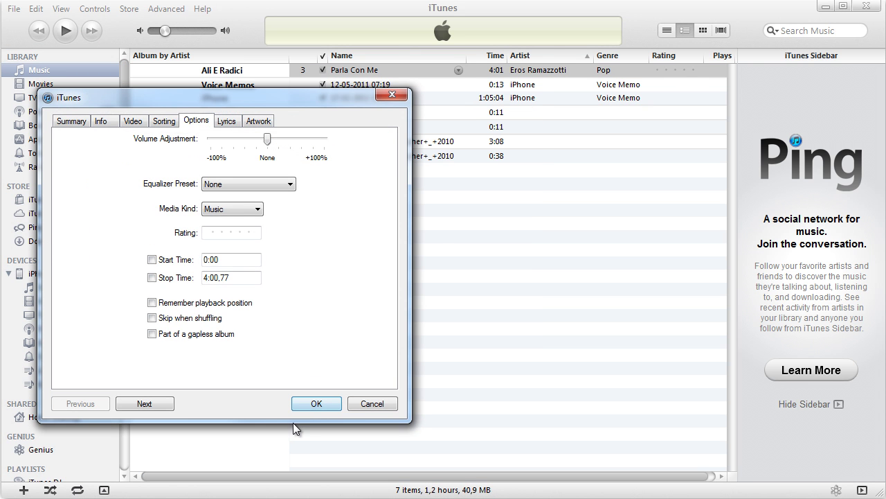
click(78, 120)
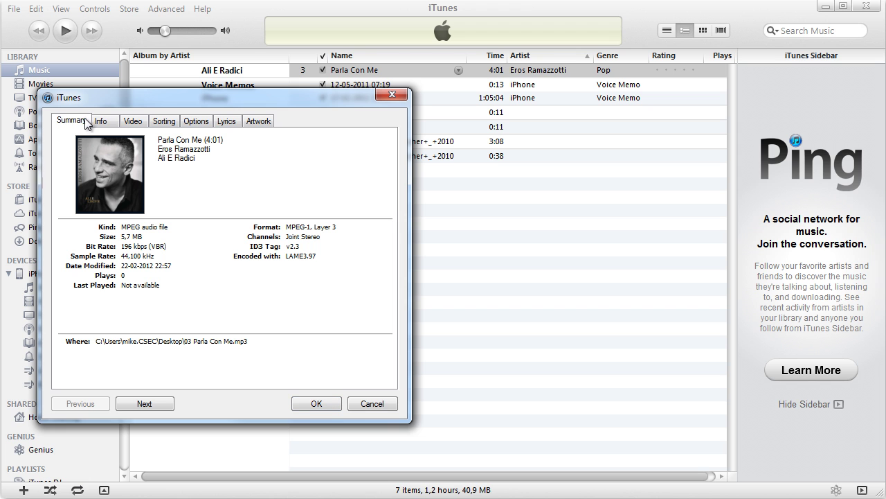
click(205, 124)
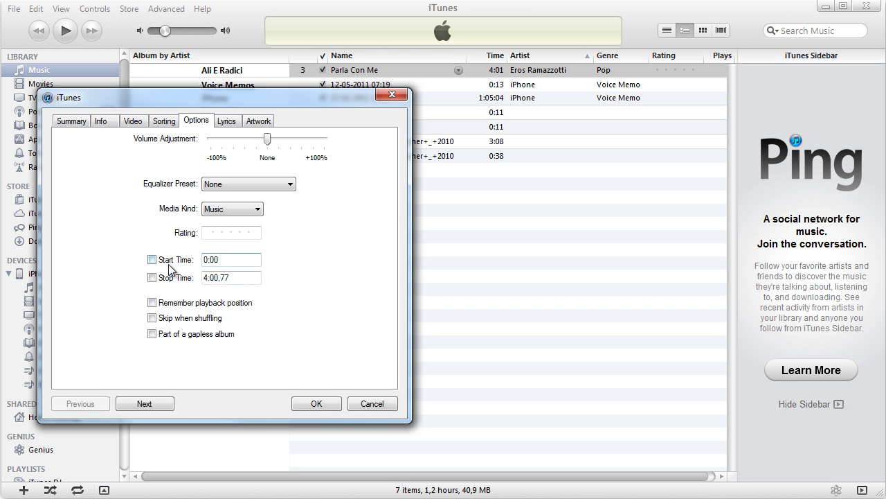
Enable custom start and stop times, set them to 0:52 and 1:22, and confirm.
click(153, 261)
click(154, 279)
click(217, 260)
key(BackSpace)
key(BackSpace)
text(52)
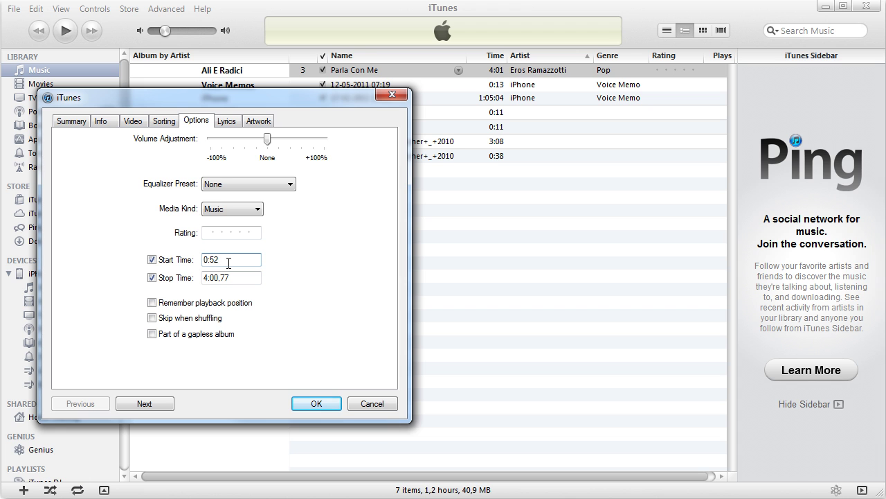
drag(236, 277, 175, 277)
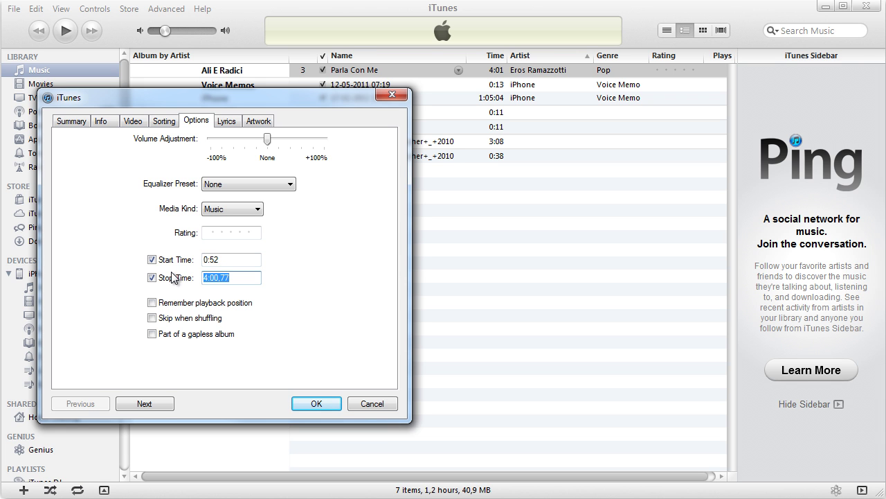
text(0)
text(:)
key(BackSpace)
key(BackSpace)
text(1:)
text(22)
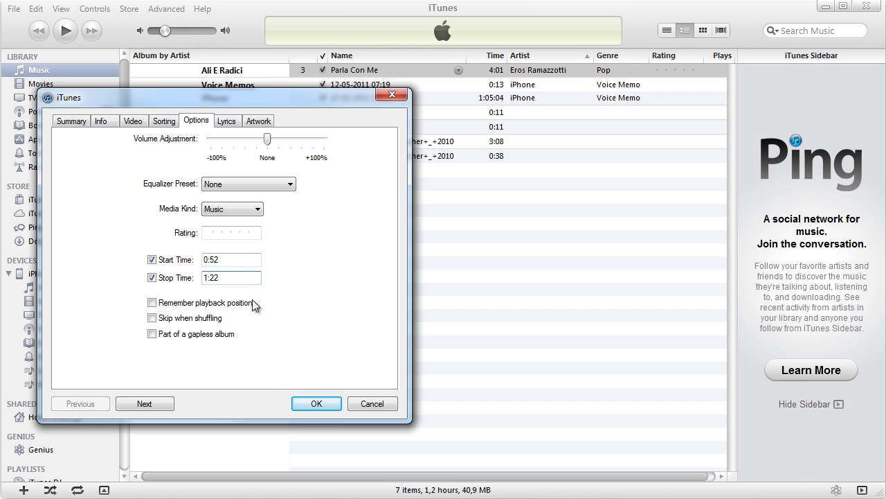
click(315, 405)
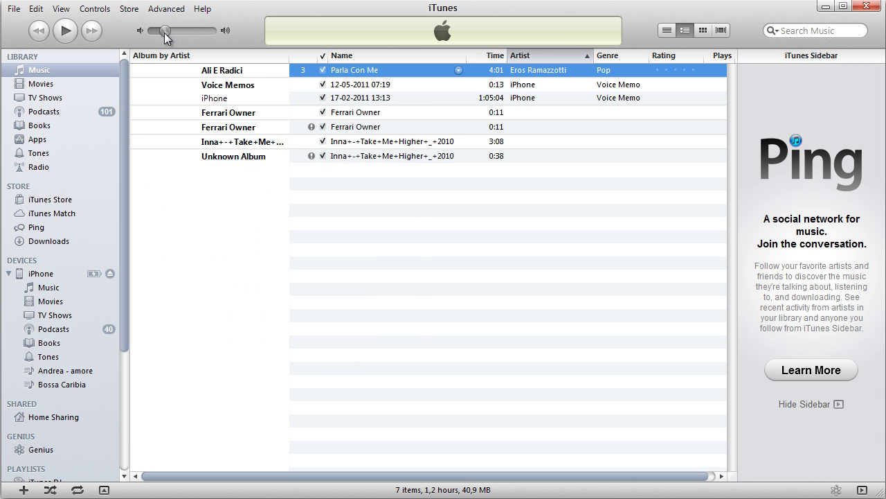
Play the trimmed track for a few seconds to confirm it starts near 0:52, then pause.
click(62, 31)
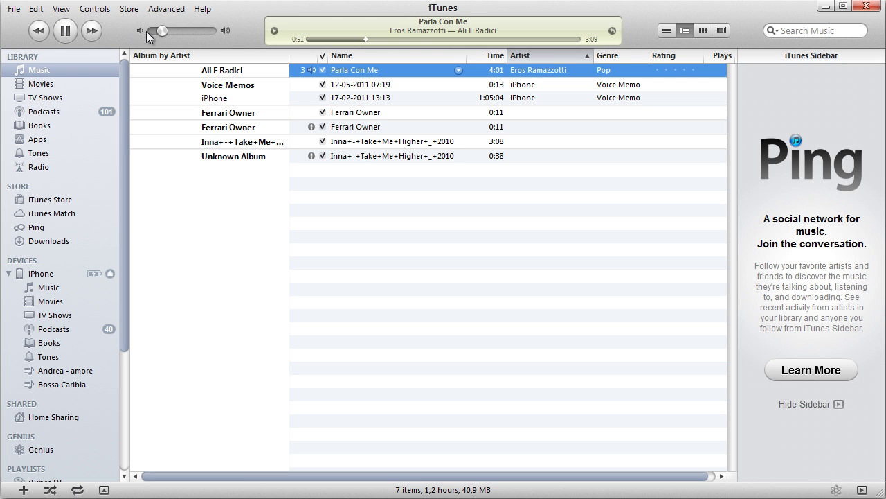
click(71, 34)
Create an AAC version of the trimmed track and select the new 0:31 copy.
right_click(431, 71)
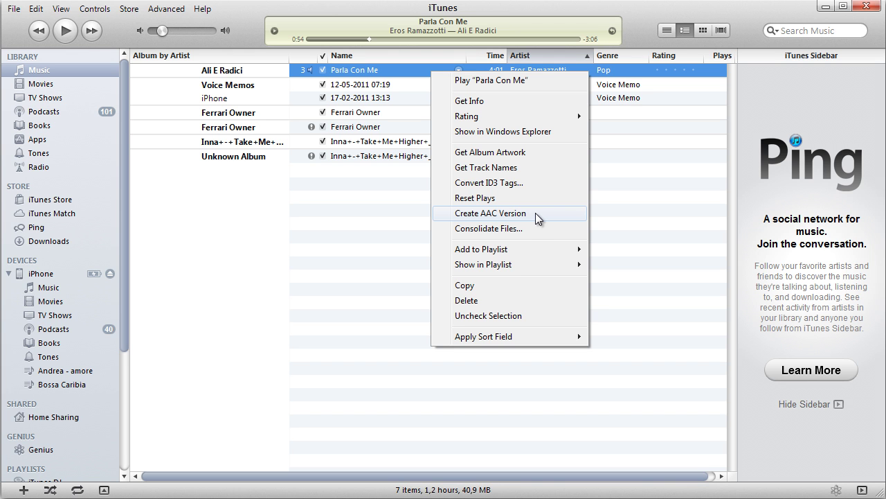
click(535, 213)
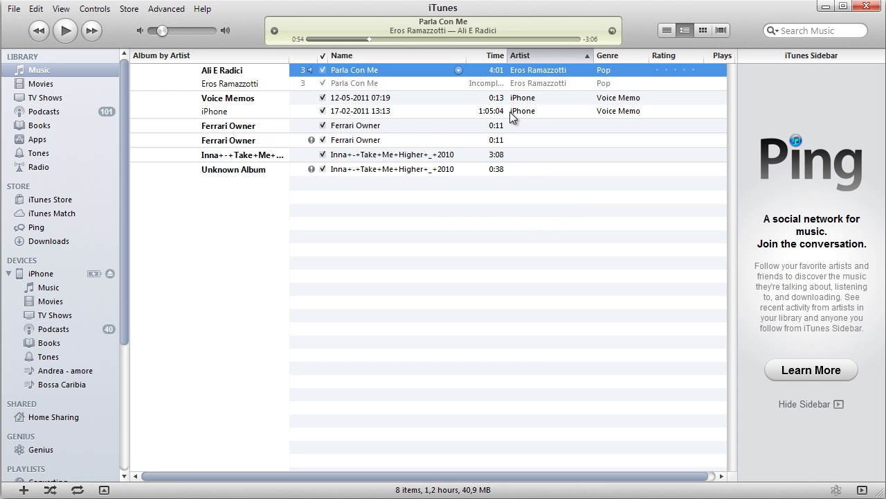
click(463, 85)
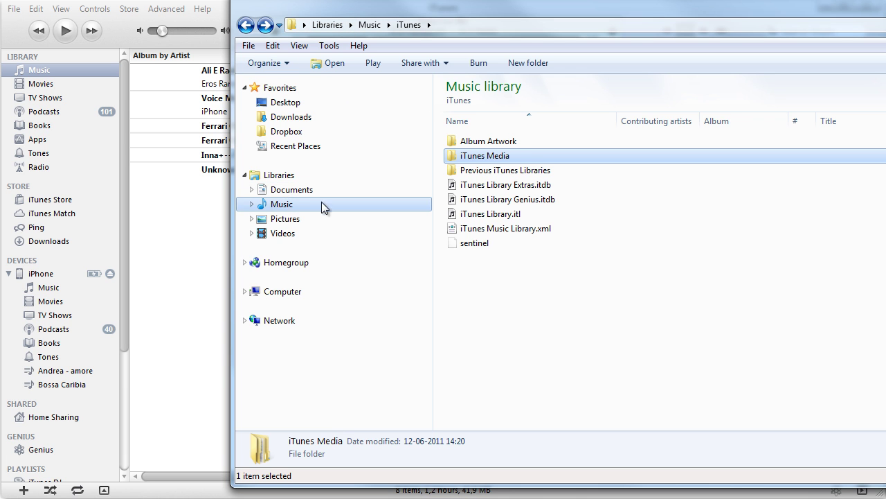
Browse iTunes Media > Music > Eros Ramazzotti > Ali E Radici and select 03 Parla Con Me.m4a.
double_click(521, 161)
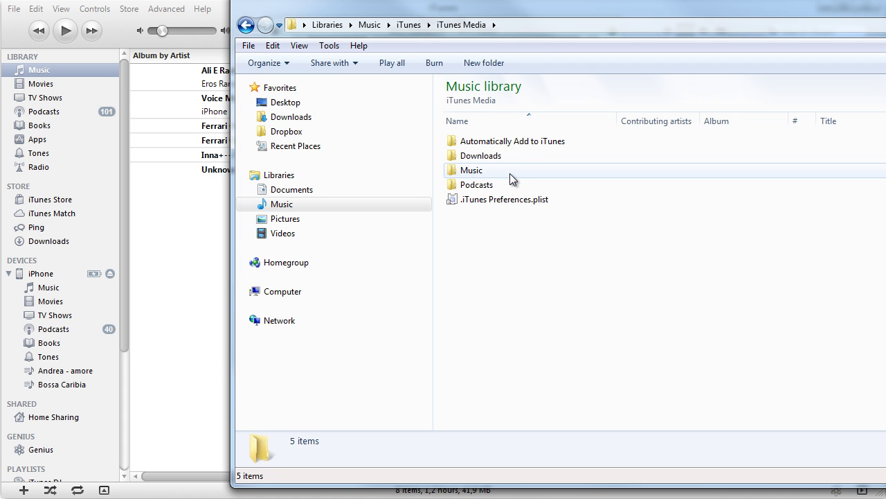
double_click(510, 173)
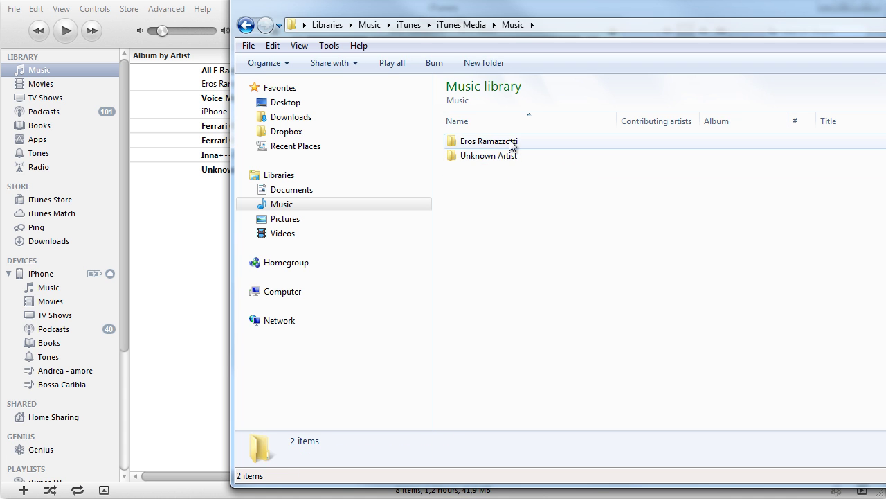
mouse_move(511, 144)
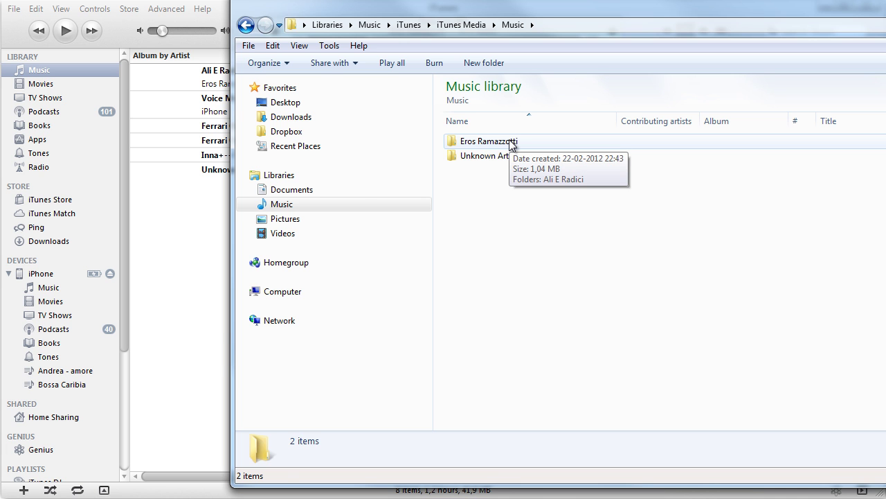
double_click(510, 142)
double_click(511, 141)
click(548, 146)
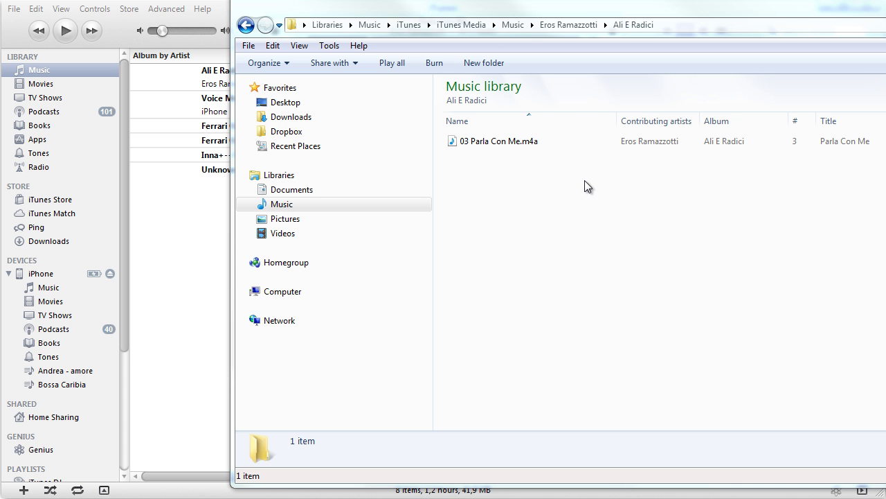
Rename 03 Parla Con Me.m4a to 03 Parla Con Me.m4r, accepting the extension change.
click(539, 142)
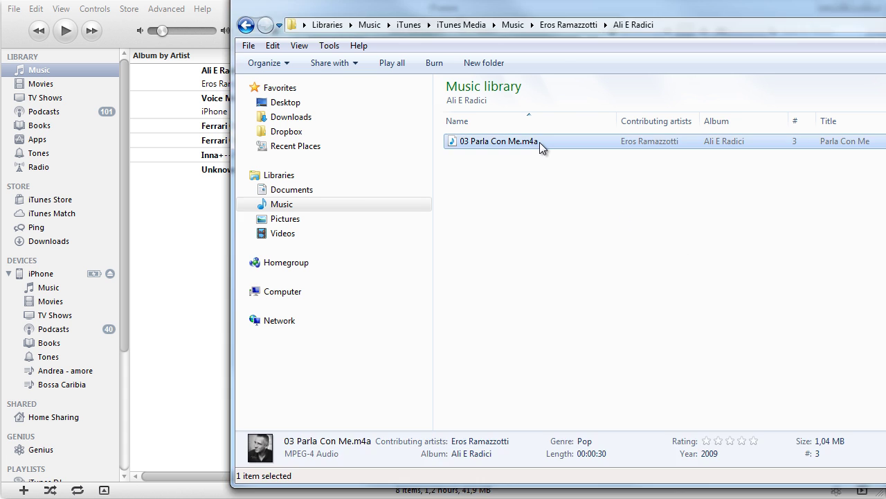
right_click(538, 140)
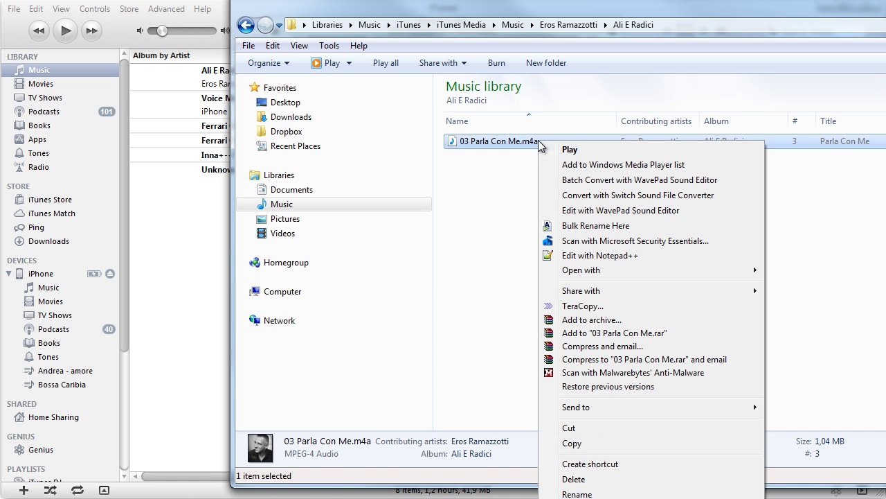
click(614, 494)
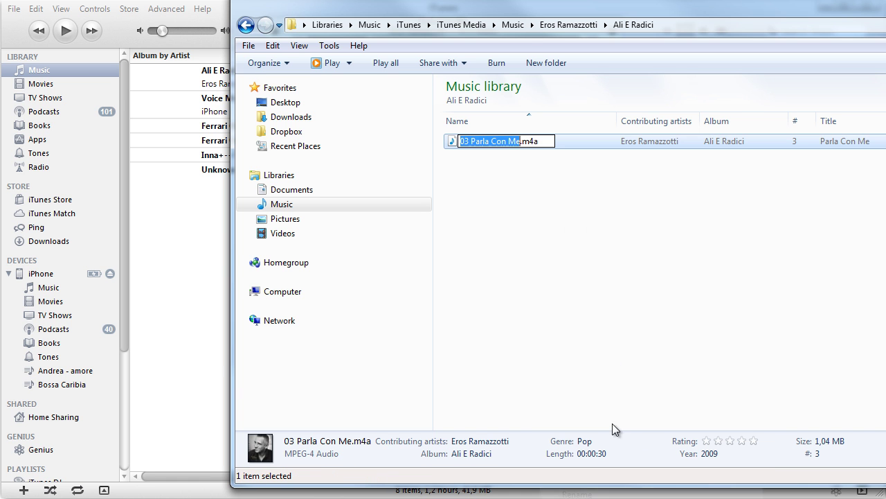
key(Right)
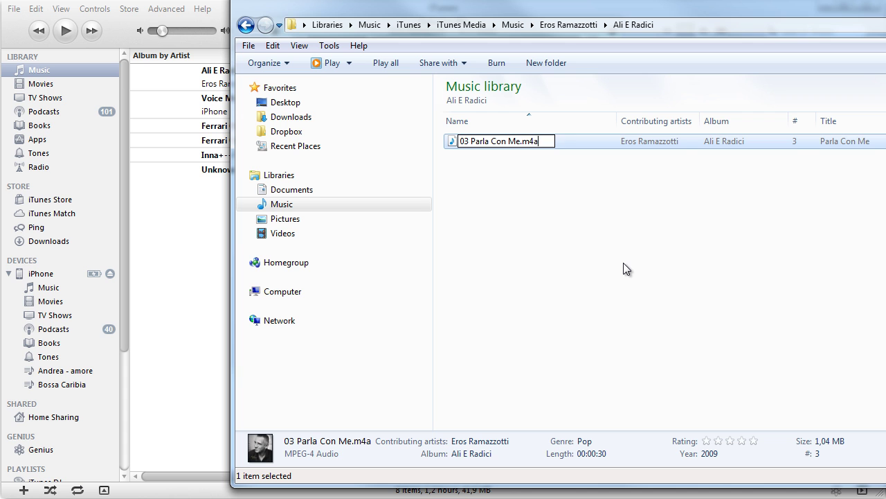
key(End)
key(BackSpace)
text(r)
key(Return)
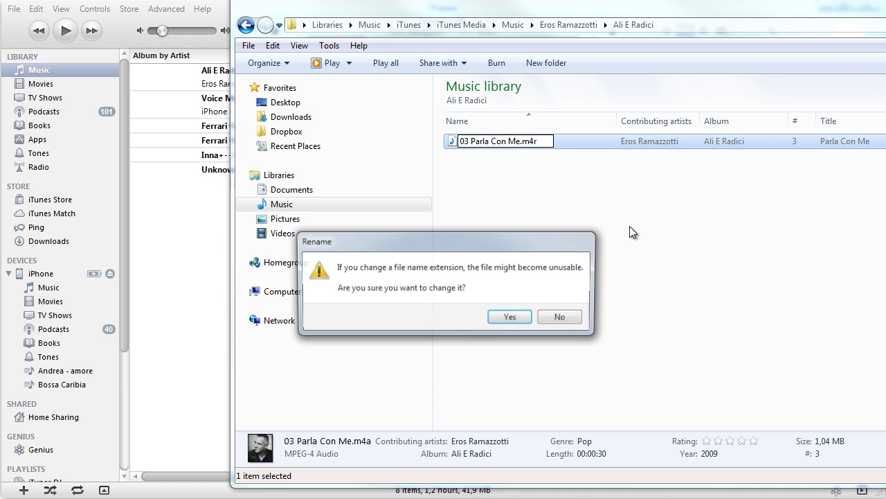
click(512, 319)
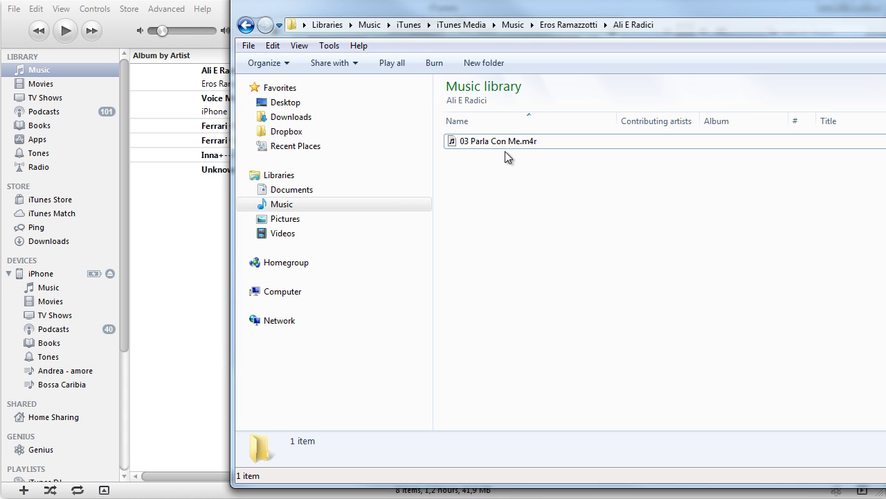
Drag 03 Parla Con Me.m4r onto iTunes to add it, then bring iTunes to the front.
mouse_move(505, 146)
mouse_down()
mouse_move(234, 170)
mouse_move(202, 215)
mouse_move(77, 146)
mouse_move(157, 193)
mouse_move(98, 117)
mouse_move(87, 122)
mouse_move(187, 219)
mouse_up()
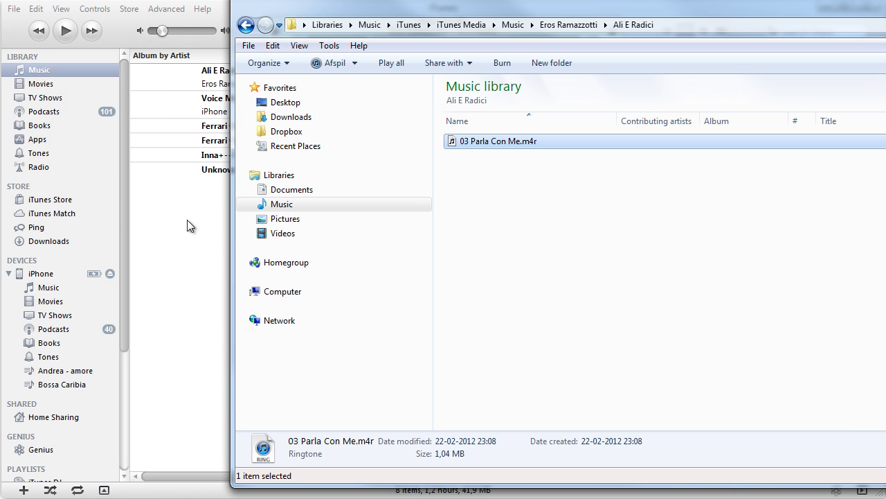
click(190, 219)
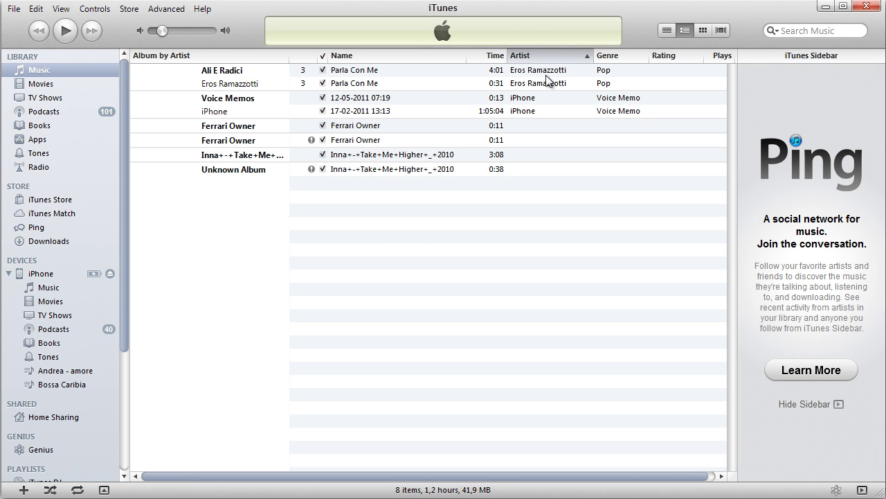
In the Tones library, select Parla Con Me and drag it onto the iPhone under Devices.
click(38, 153)
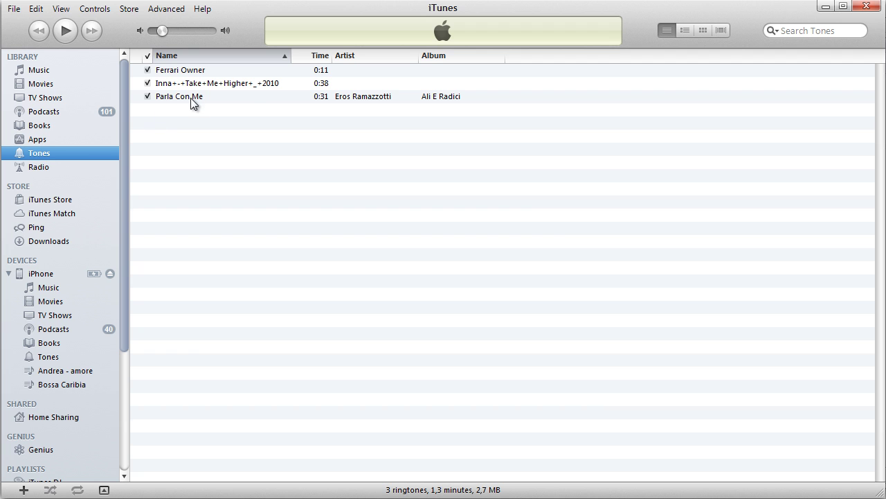
click(251, 100)
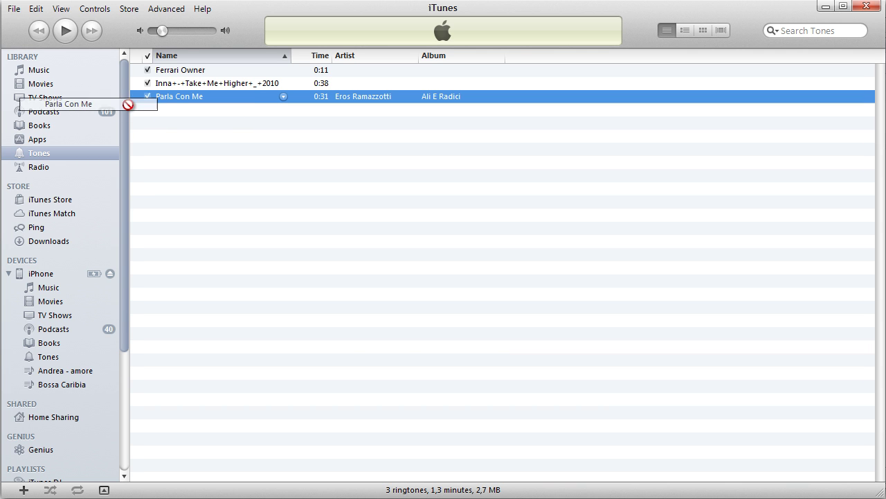
mouse_move(111, 112)
mouse_down()
mouse_move(60, 227)
mouse_move(57, 279)
mouse_up()
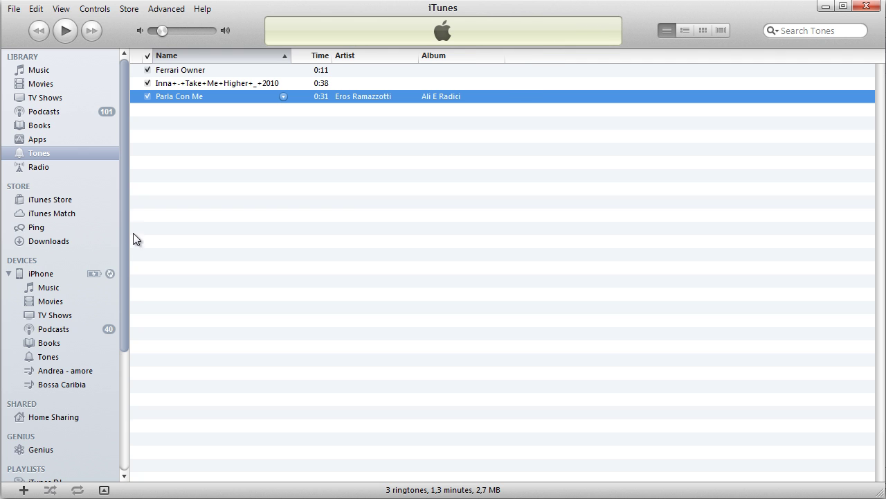
Open the iPhone's Tones list to confirm the 0:31 'Parla Con Me' ringtone is among the four.
click(49, 359)
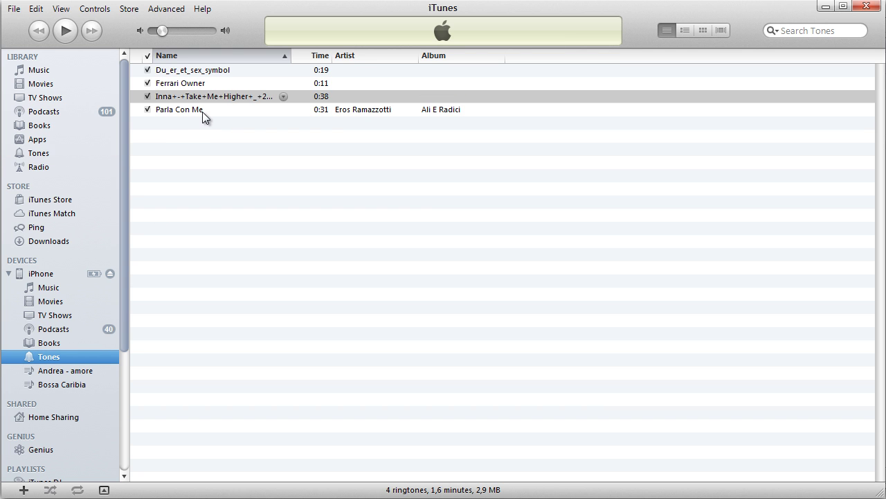